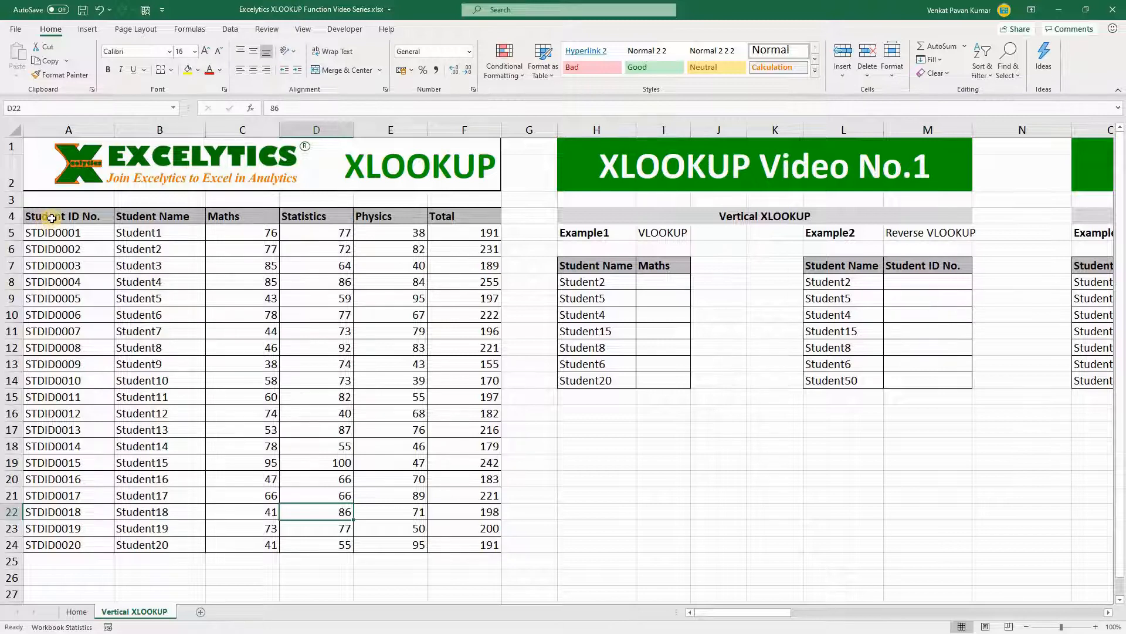
- Examine the student marks table in A4:F24 and the Student Name and Maths columns of the Example1 table in H7:I14
drag(43, 220, 450, 543)
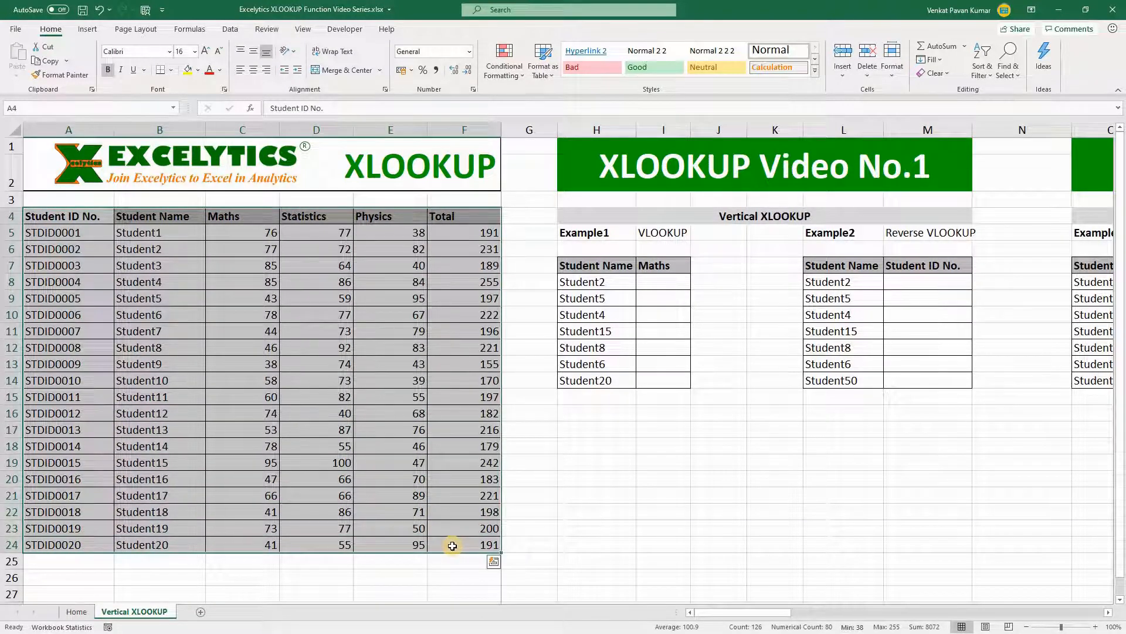
click(696, 176)
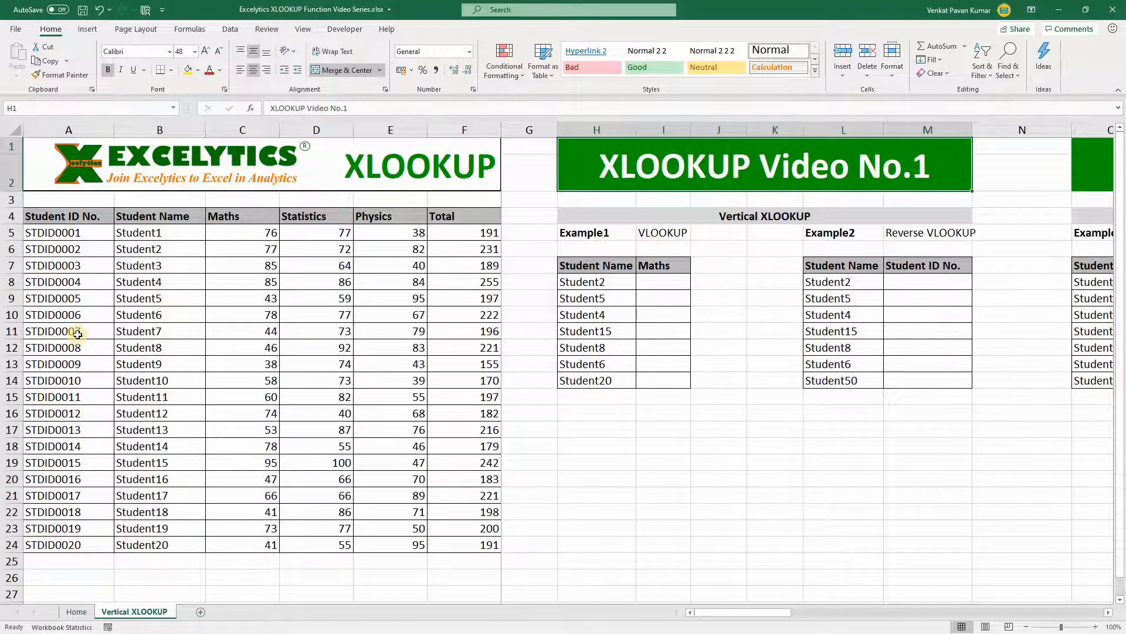
drag(73, 218, 451, 536)
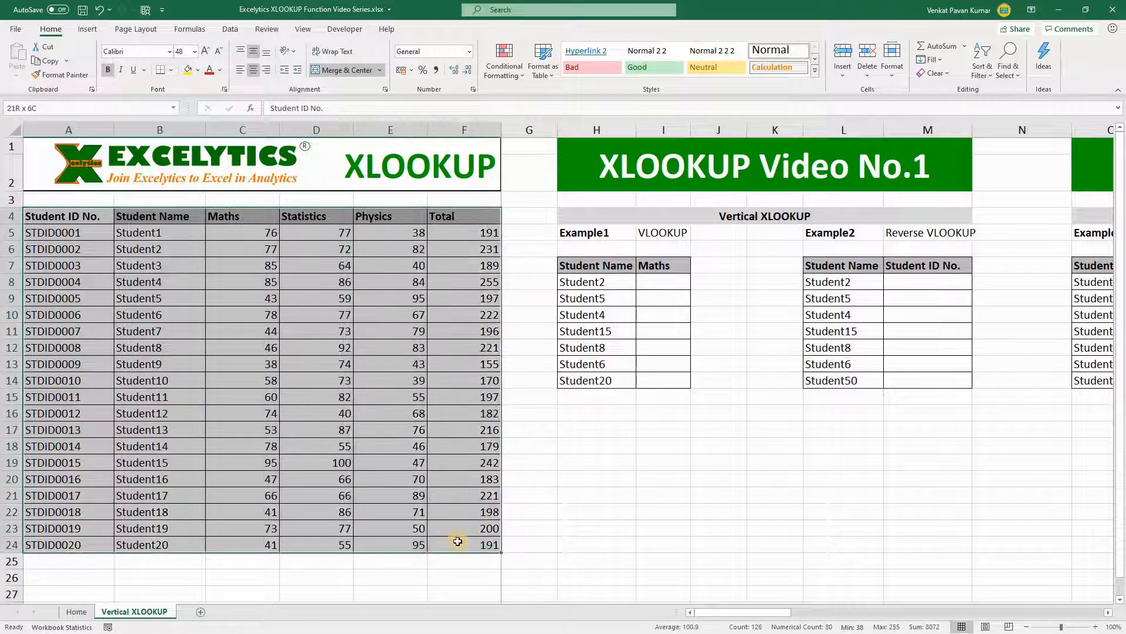
drag(71, 218, 69, 431)
drag(182, 217, 182, 376)
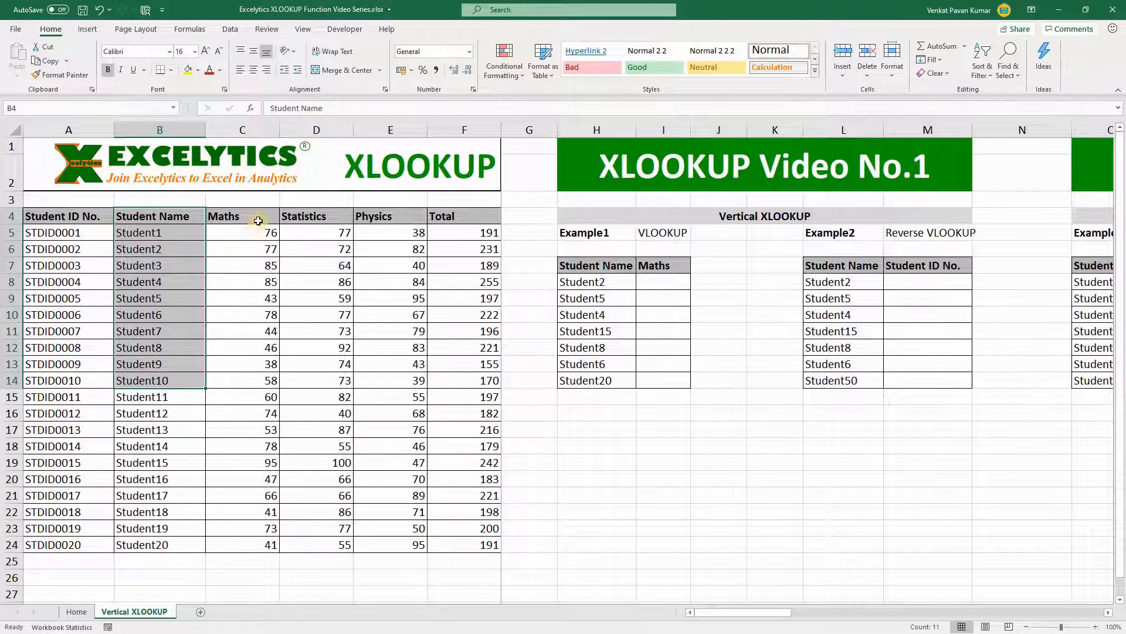
drag(259, 218, 381, 284)
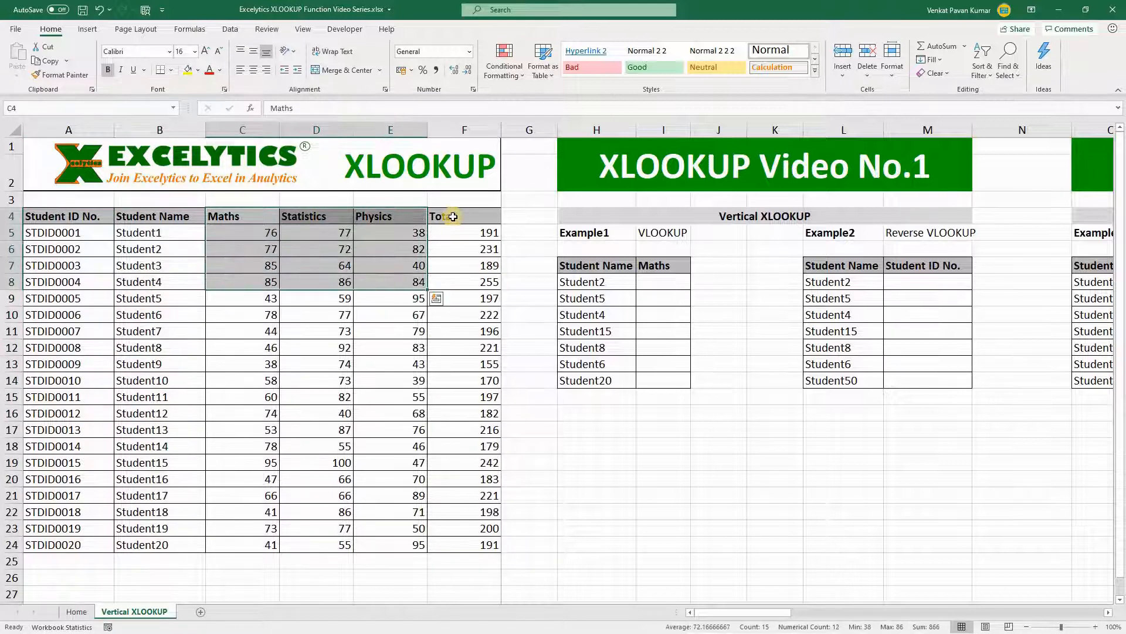
click(449, 217)
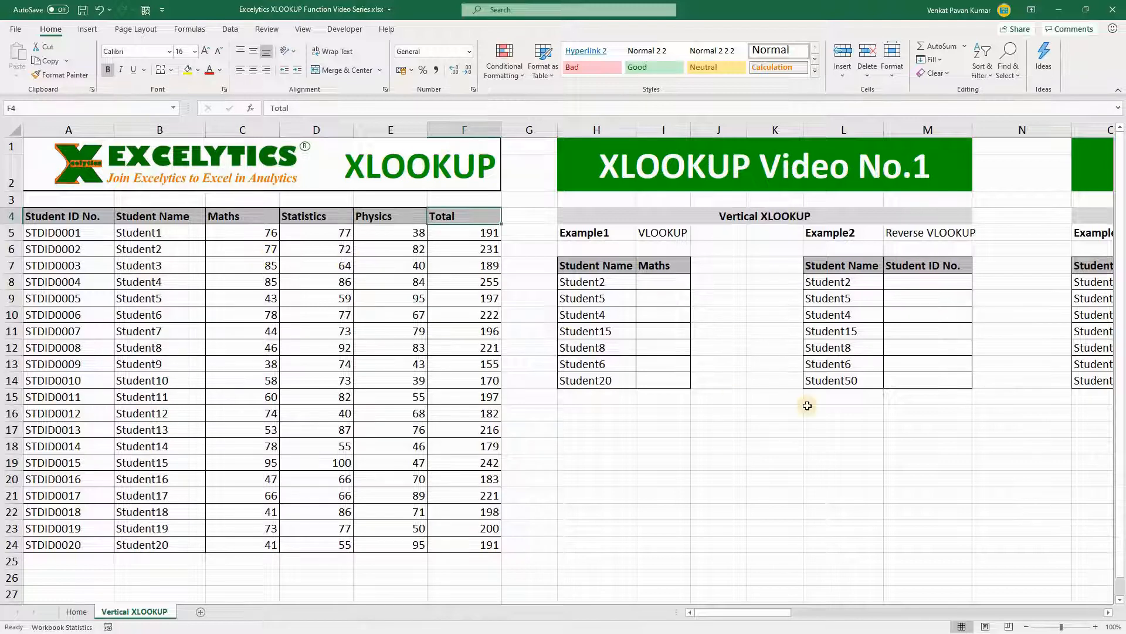
click(644, 267)
drag(590, 266, 598, 422)
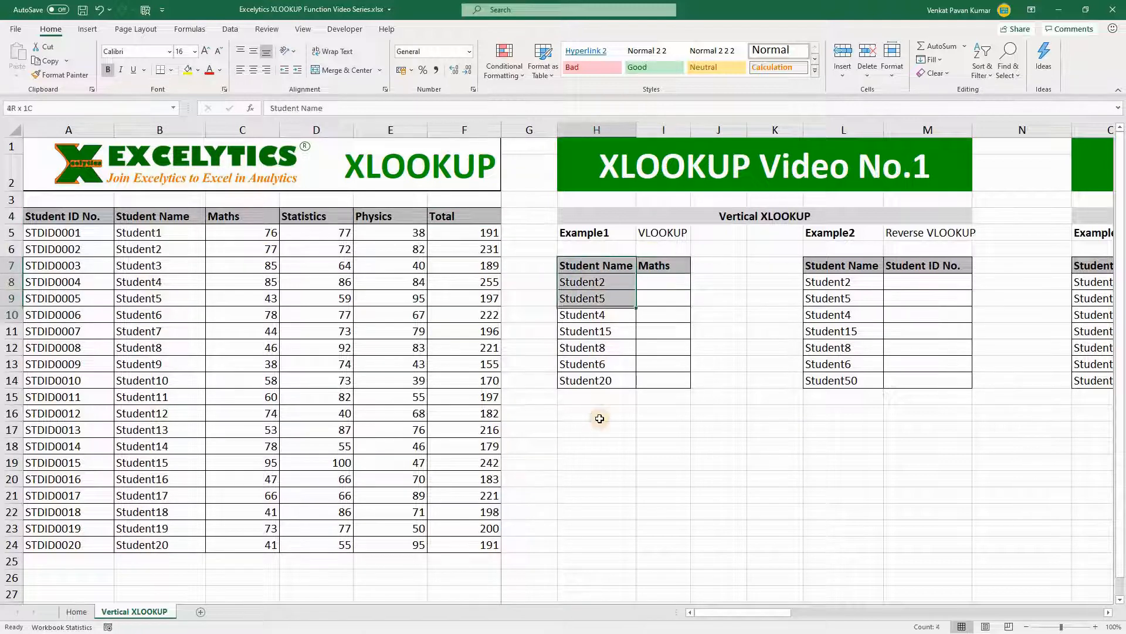
click(646, 269)
drag(658, 361, 656, 379)
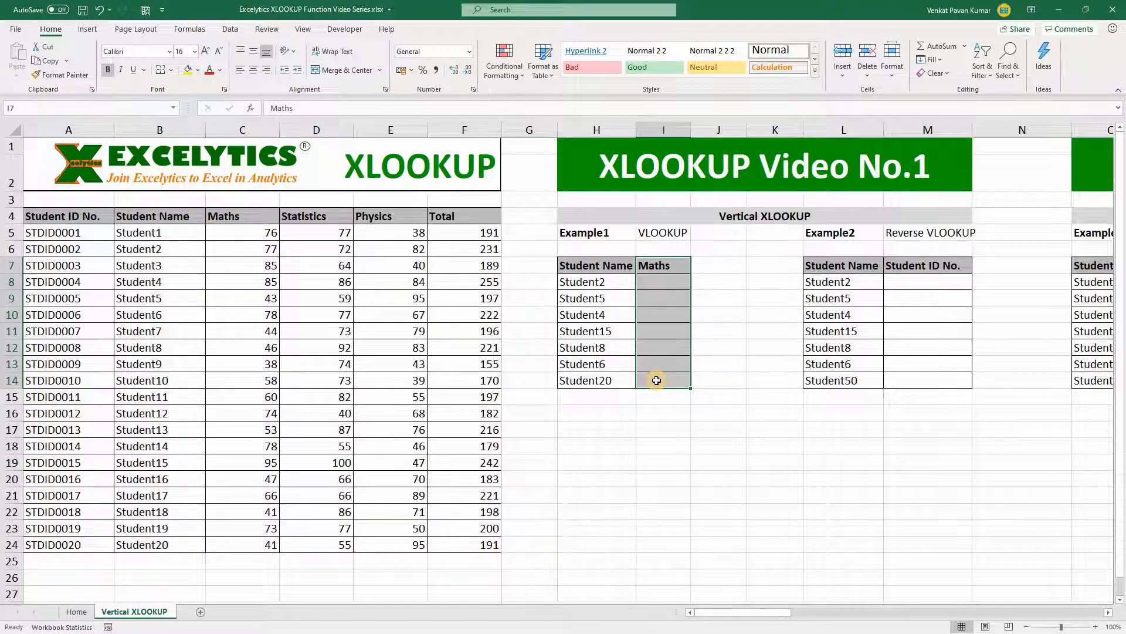
drag(611, 284, 591, 380)
- Start an XLOOKUP formula in I8 with H8 as the lookup value and the absolute range $B$4:$B$24 as the lookup array
click(660, 284)
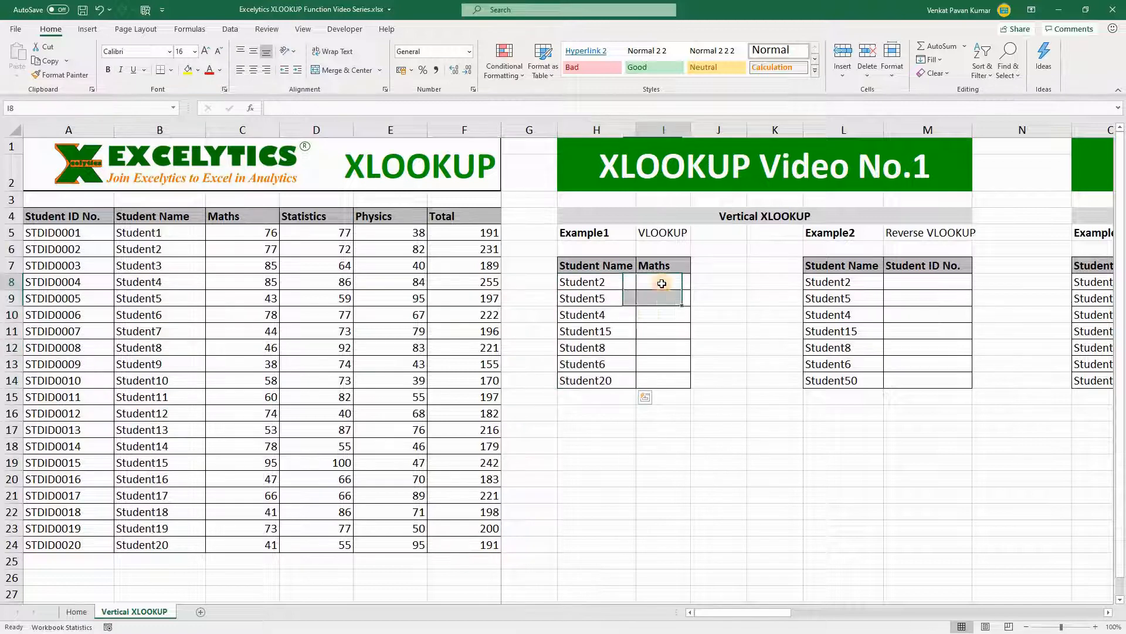
text(=XLOOKUP()
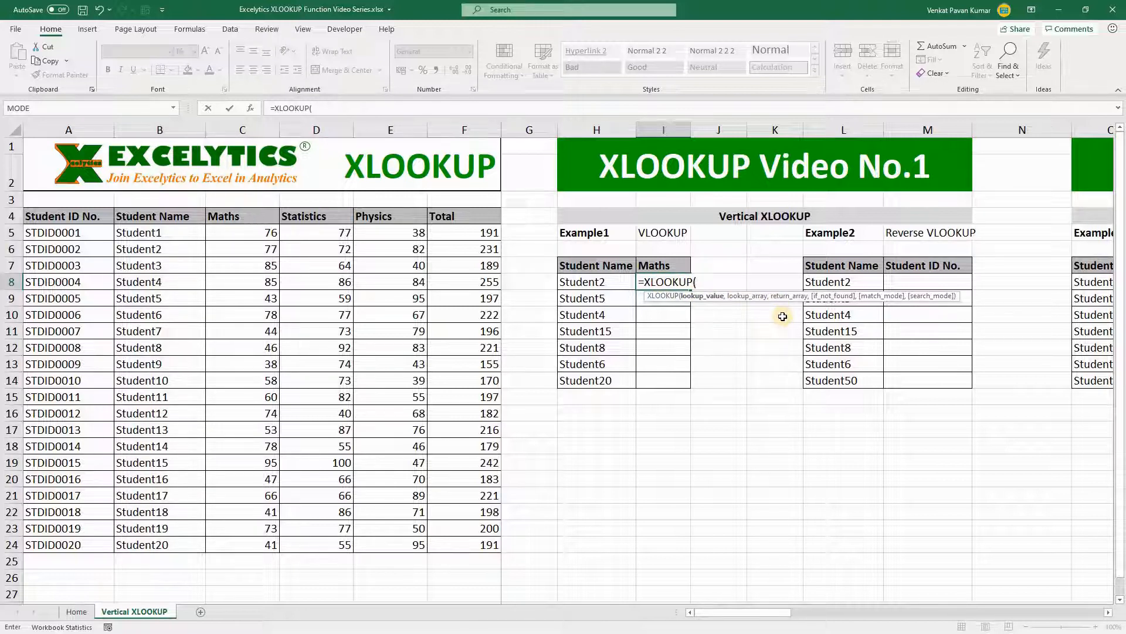
click(596, 283)
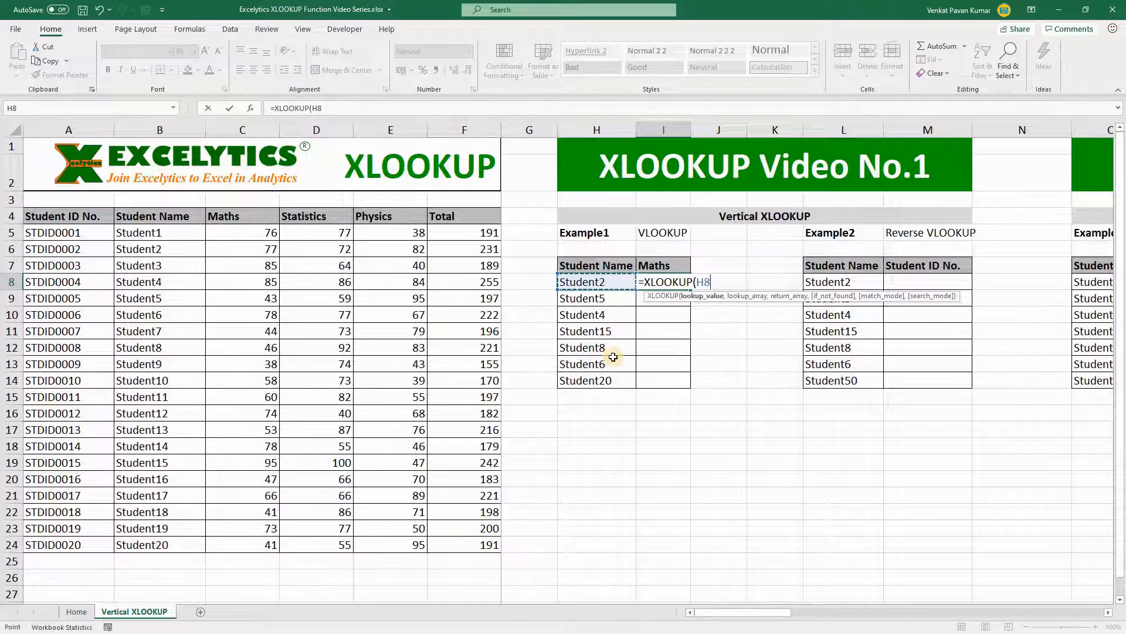
text(,)
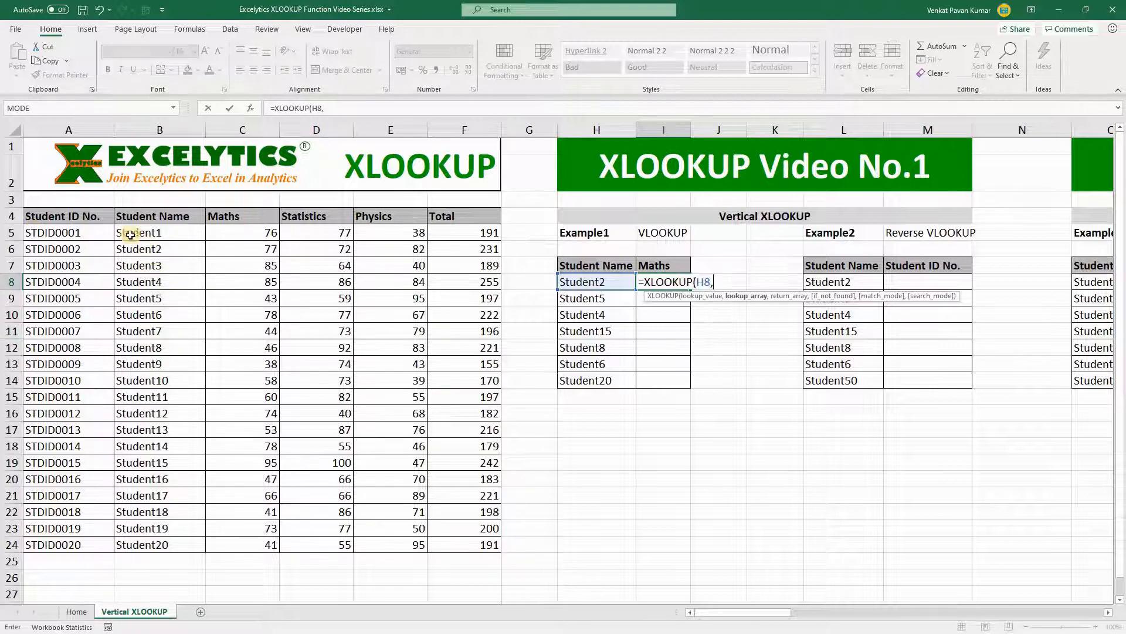
drag(145, 215, 132, 540)
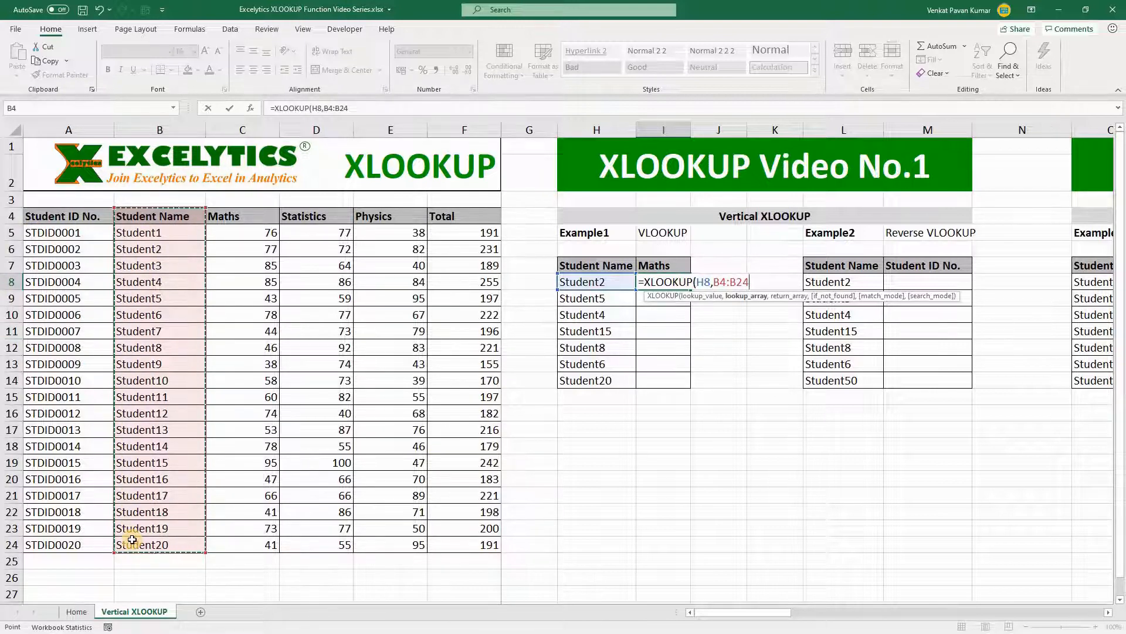
key(F4)
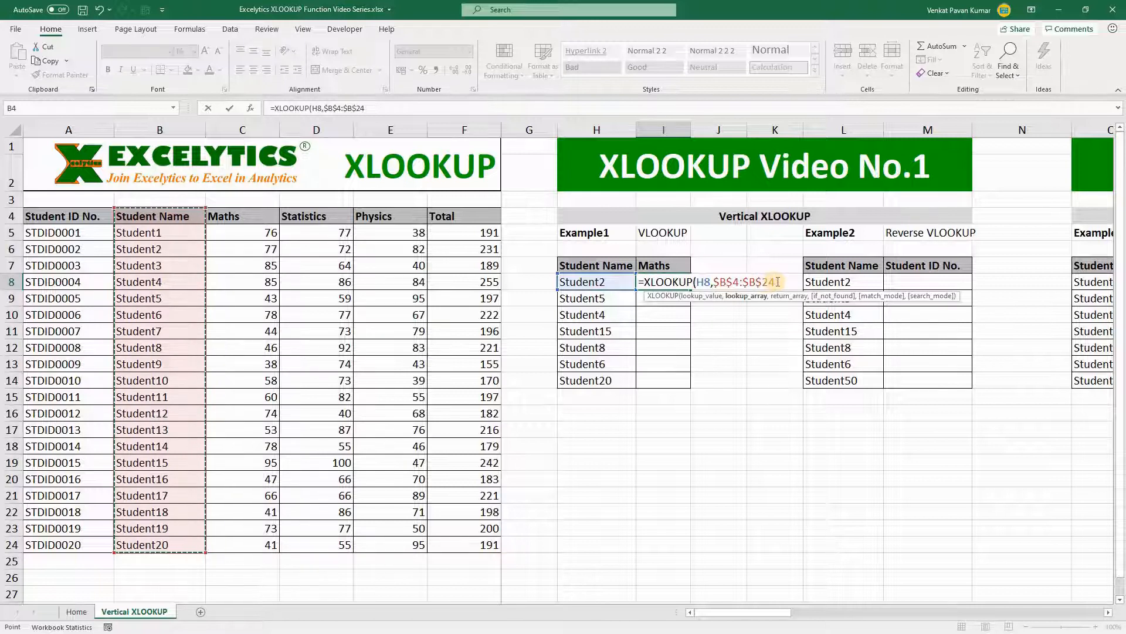
- Complete the I8 formula with $C$4:$C$24 as the return array and fill it down through I14
text(,)
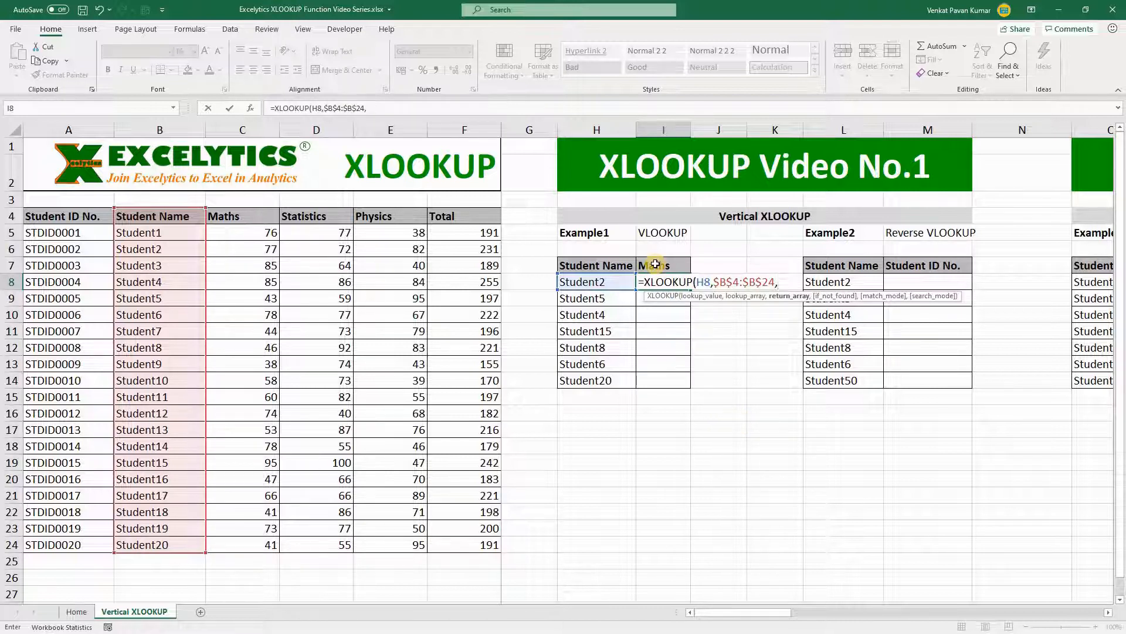
drag(265, 221, 237, 539)
key(F4)
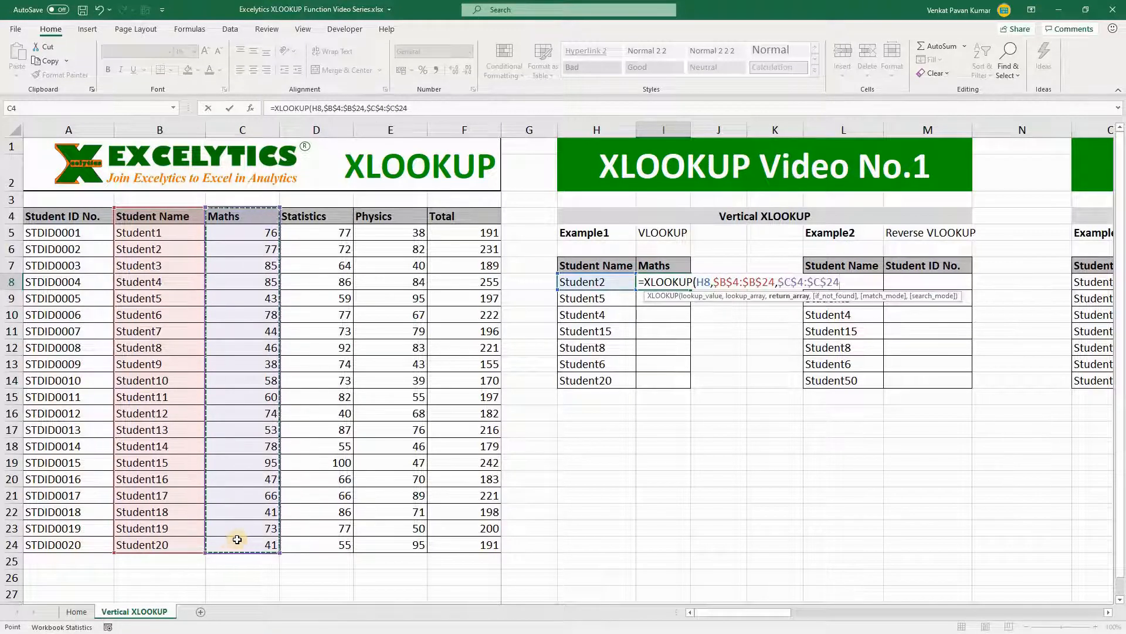
text())
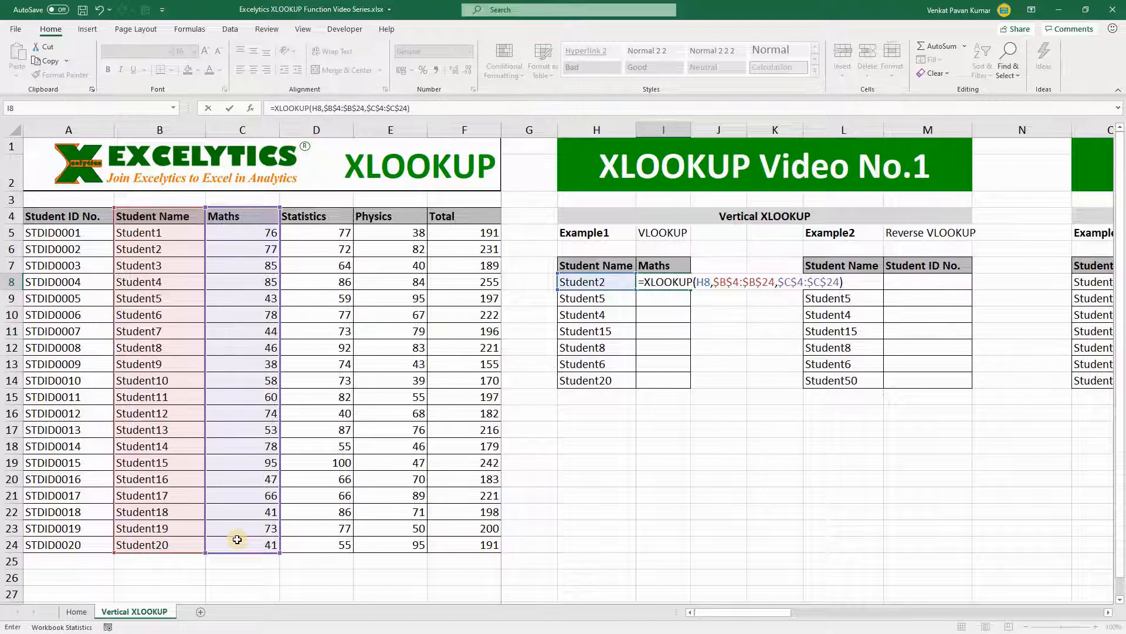
key(Return)
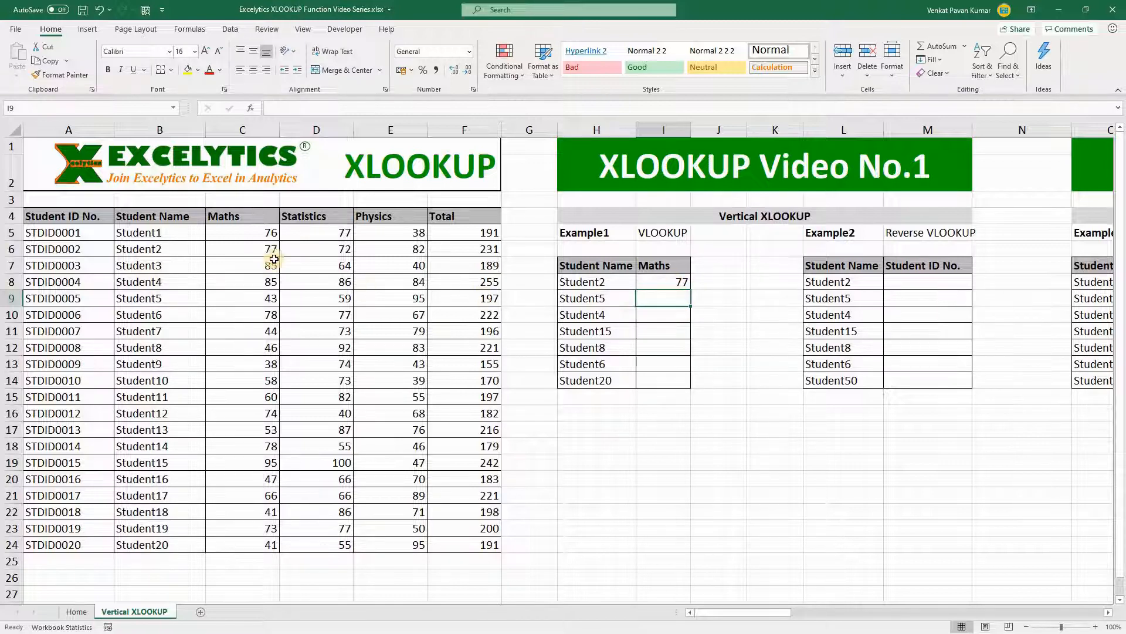
click(658, 284)
drag(690, 290, 687, 382)
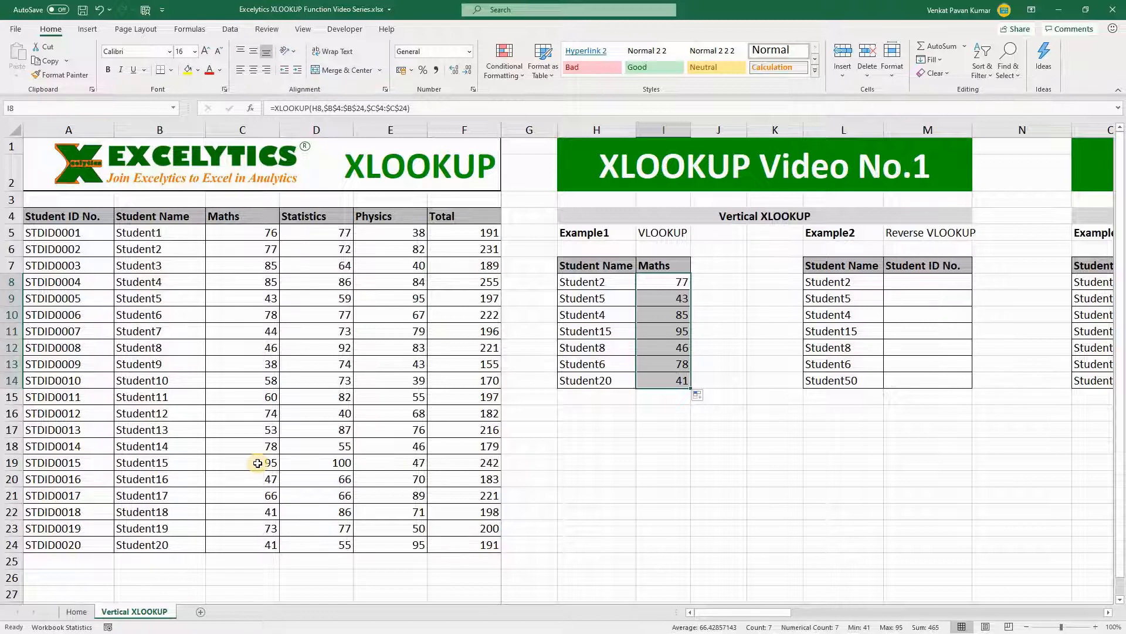
- Examine the Example2 table in L7:M14 and compare the Student Name and Student ID No. column positions in the marks table
click(919, 280)
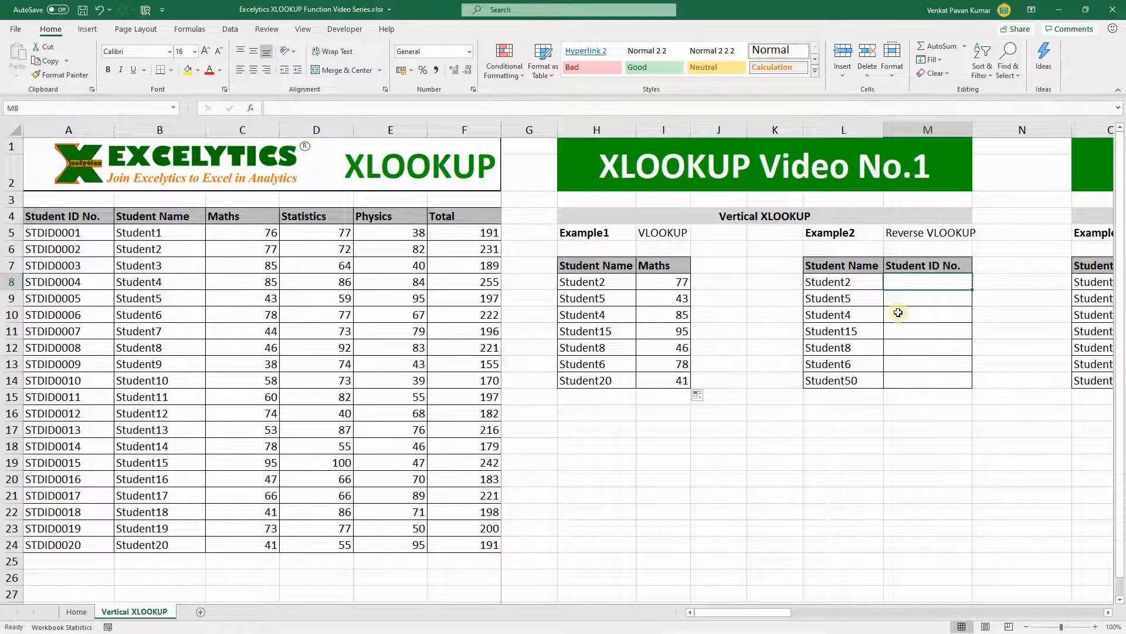
drag(845, 265, 848, 381)
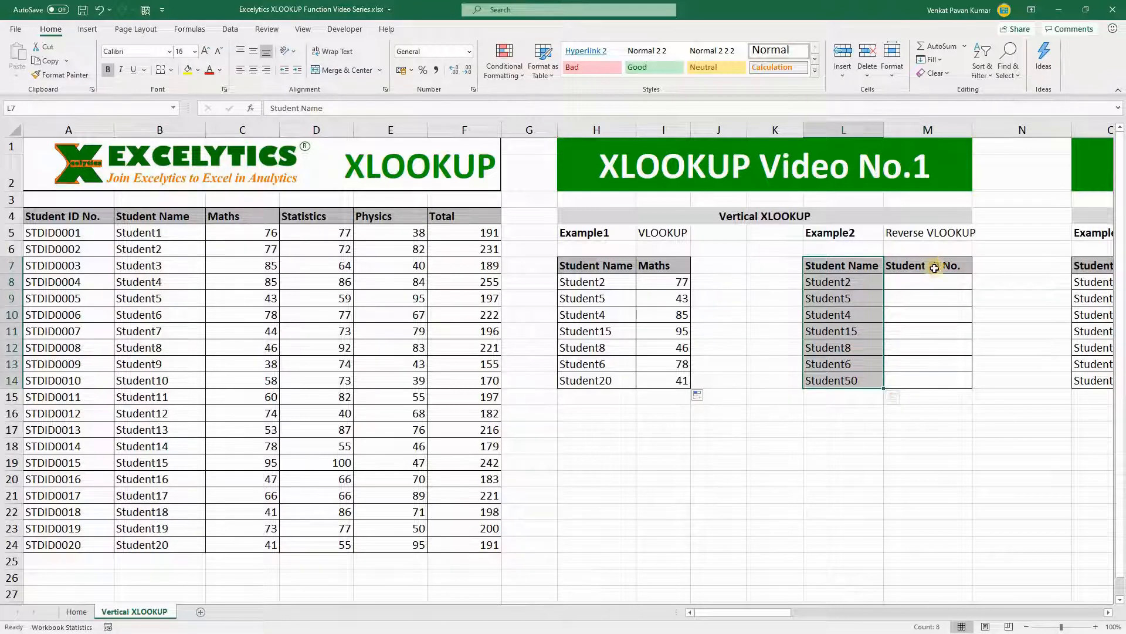
drag(935, 265, 928, 374)
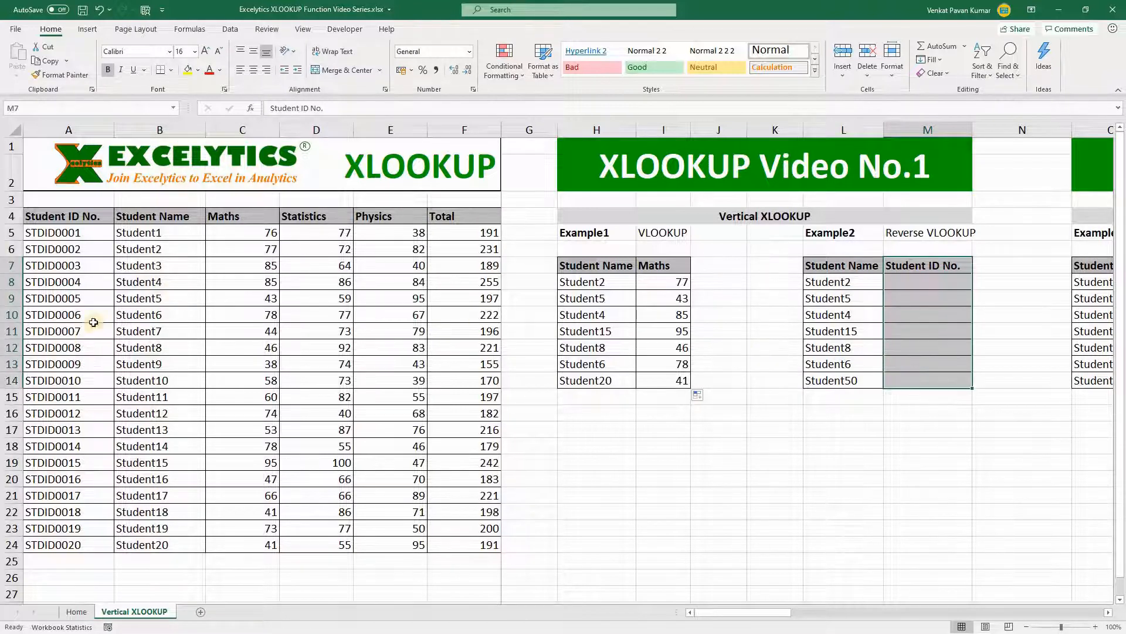
drag(141, 216, 127, 544)
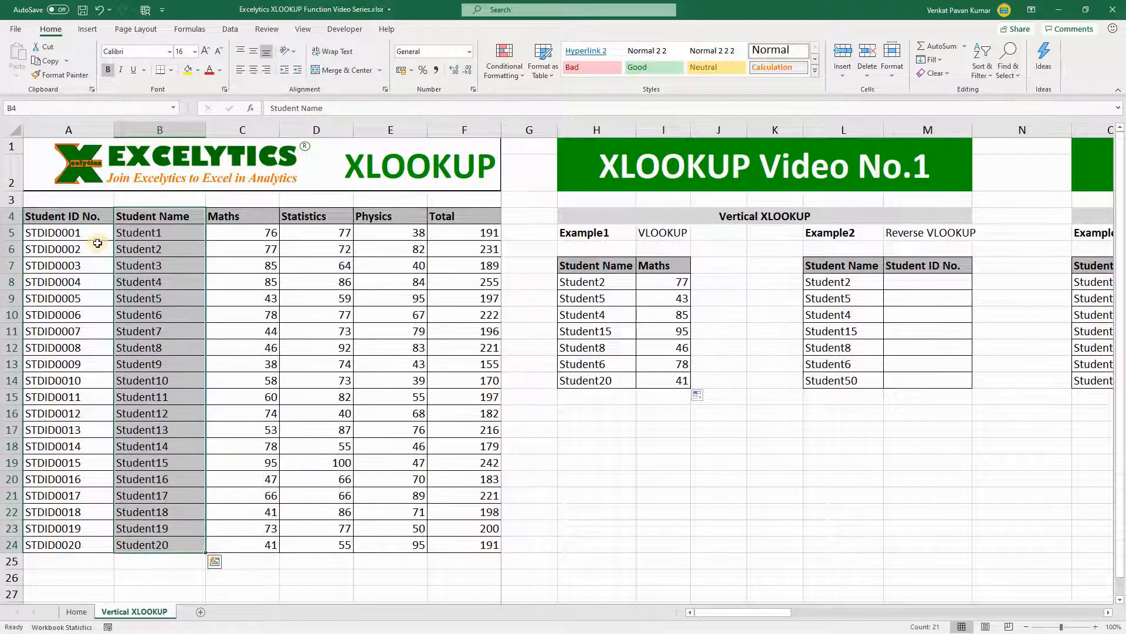
drag(88, 216, 75, 393)
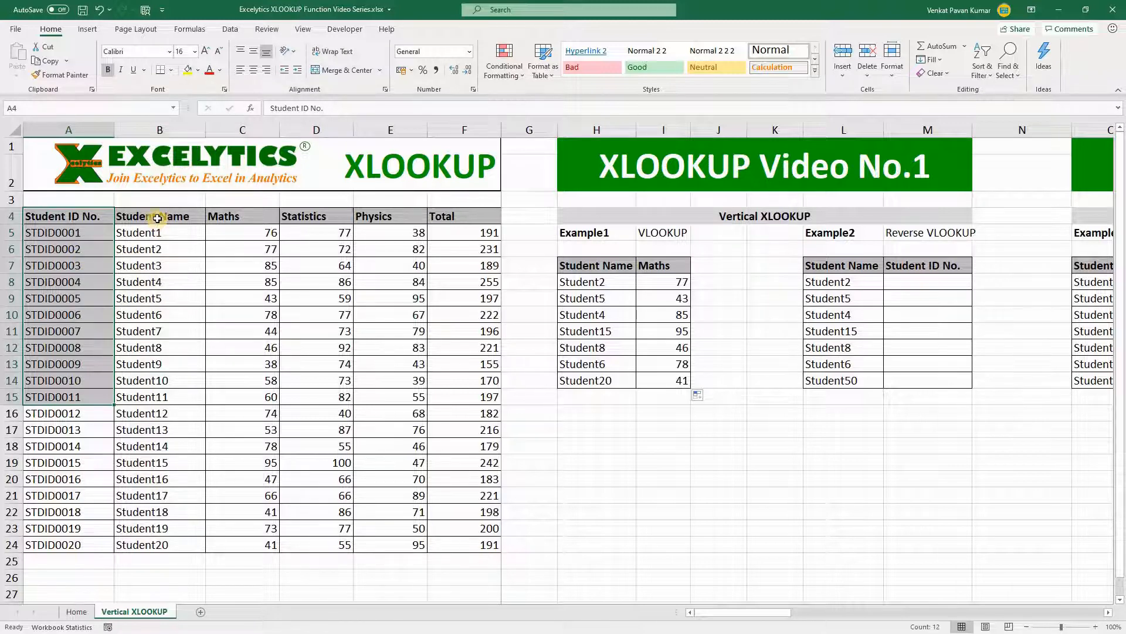
drag(154, 216, 472, 548)
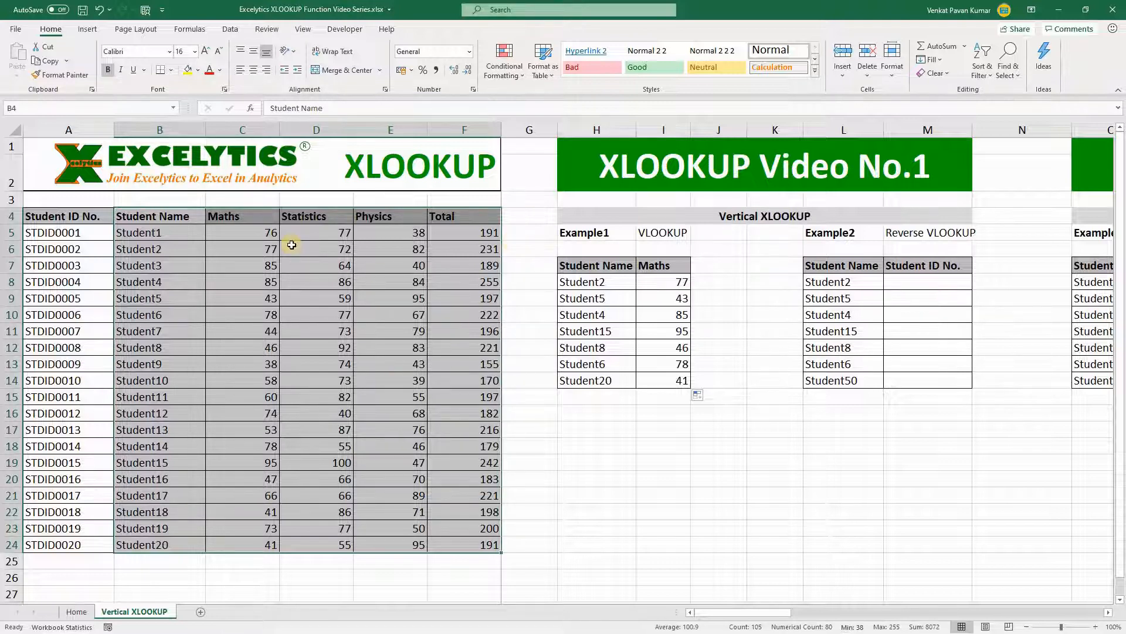
drag(68, 215, 54, 538)
click(55, 537)
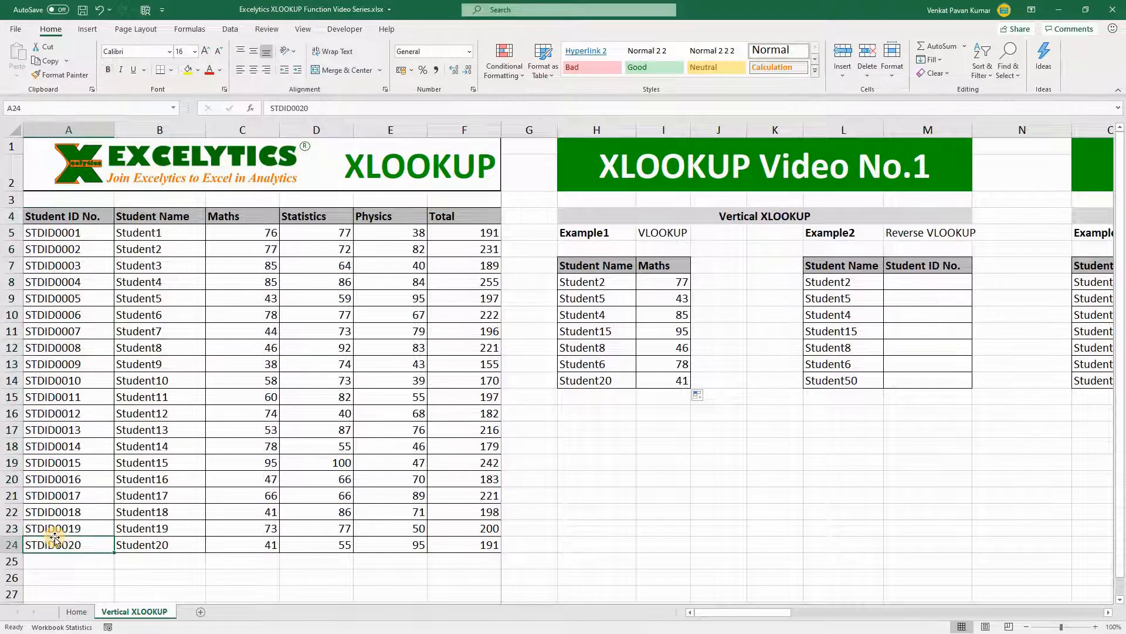
- Start an XLOOKUP formula in M8 with L8 as the lookup value and the absolute range $B$4:$B$24 as the lookup array
click(889, 284)
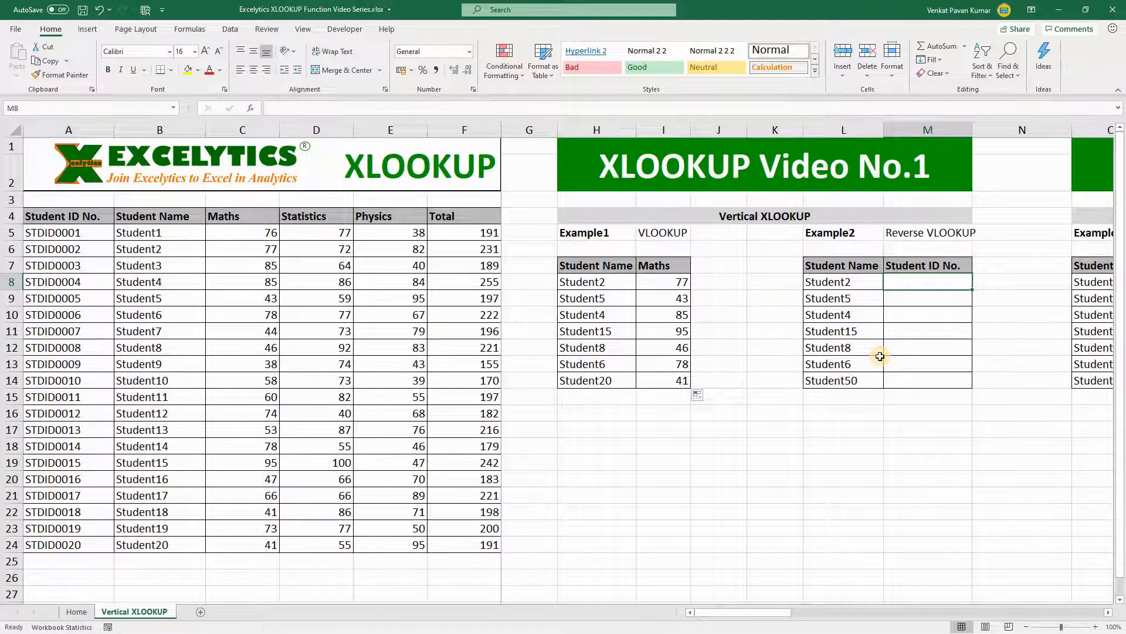
text(=XL)
key(Tab)
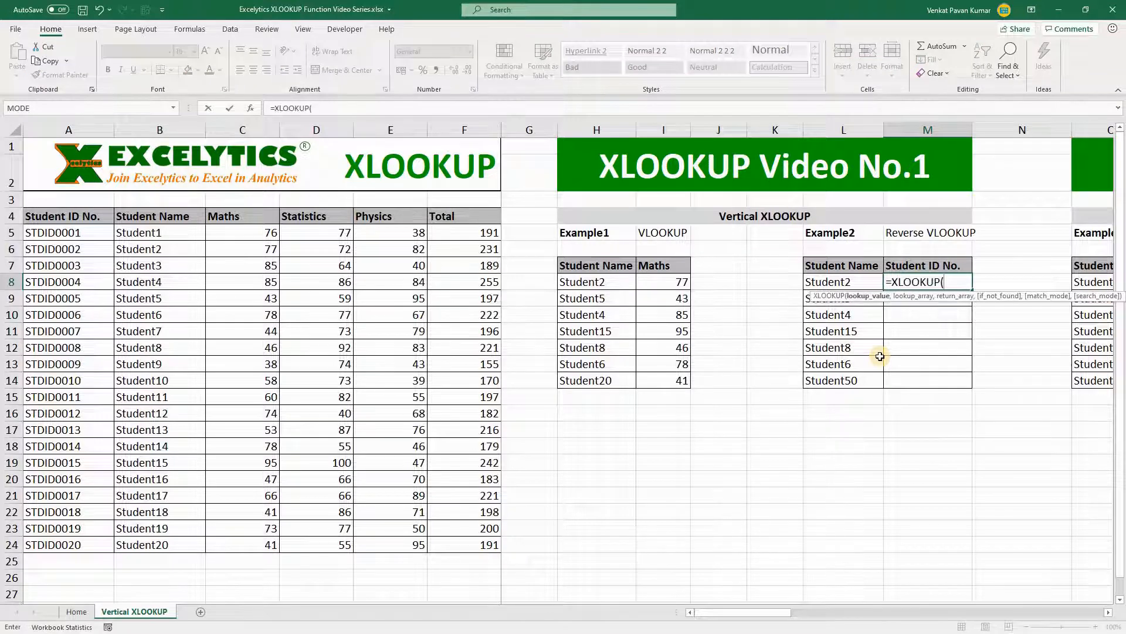
key(Left)
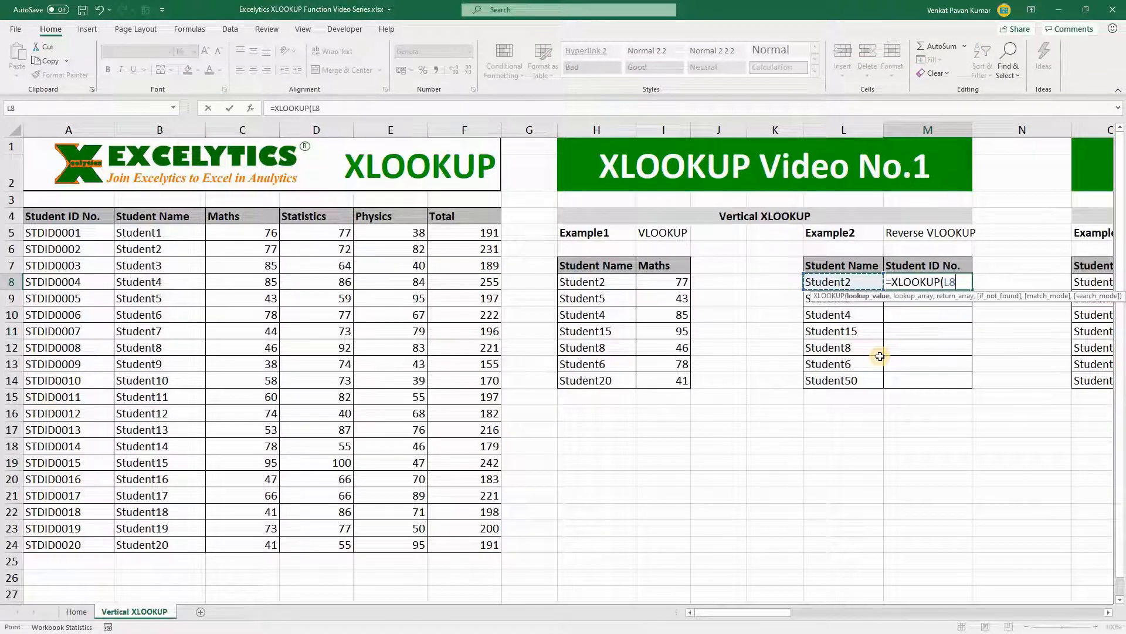
text(,)
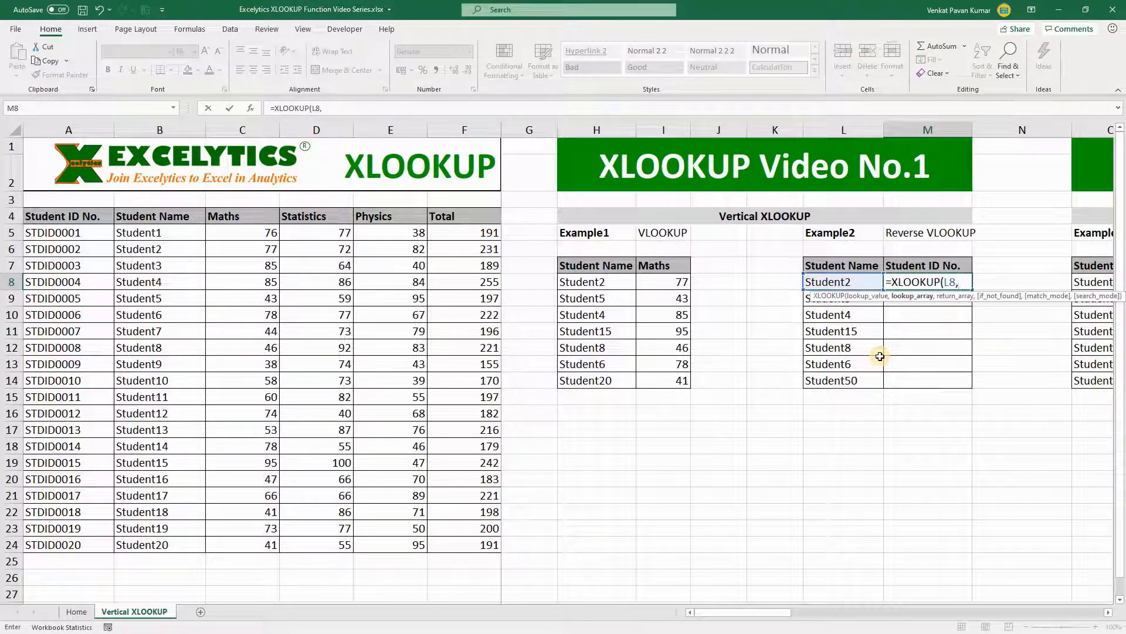
click(130, 215)
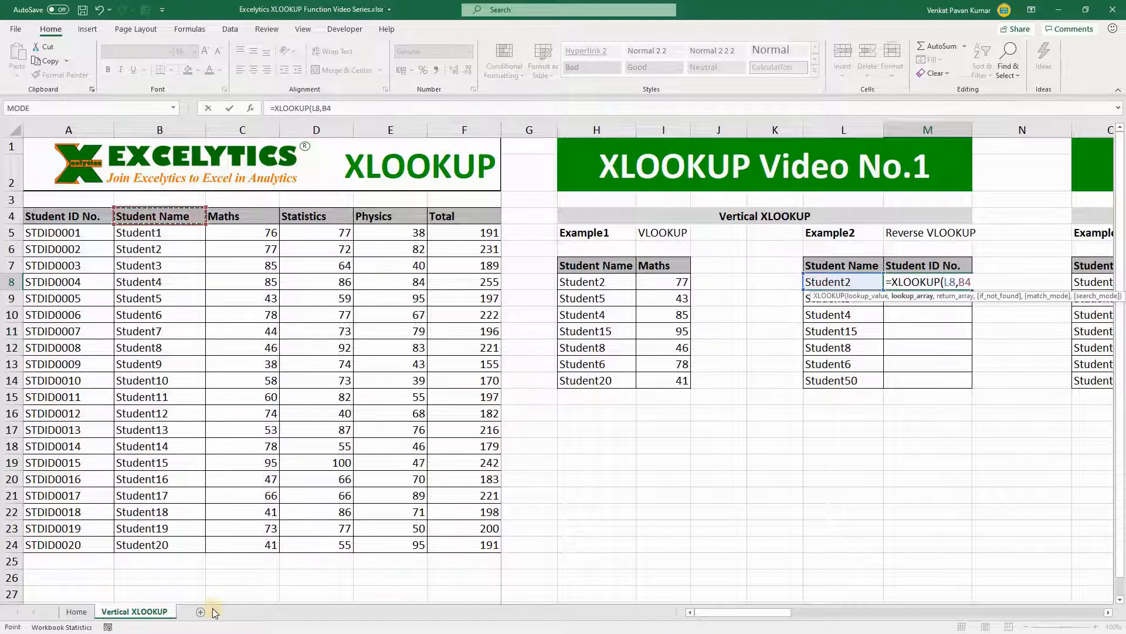
shift+click(154, 547)
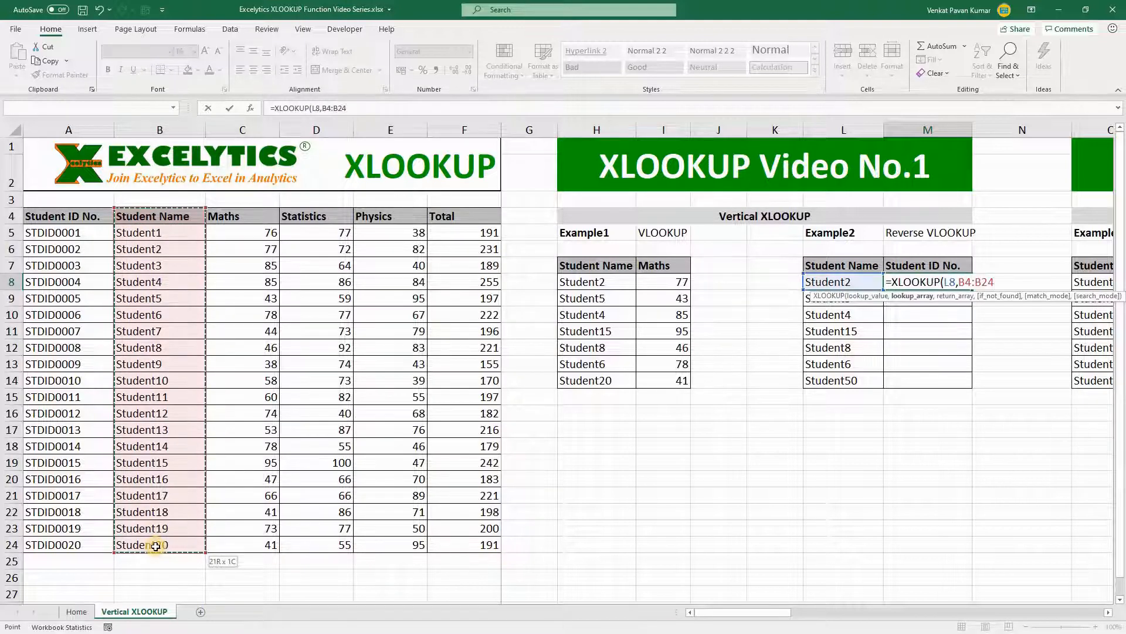
key(F4)
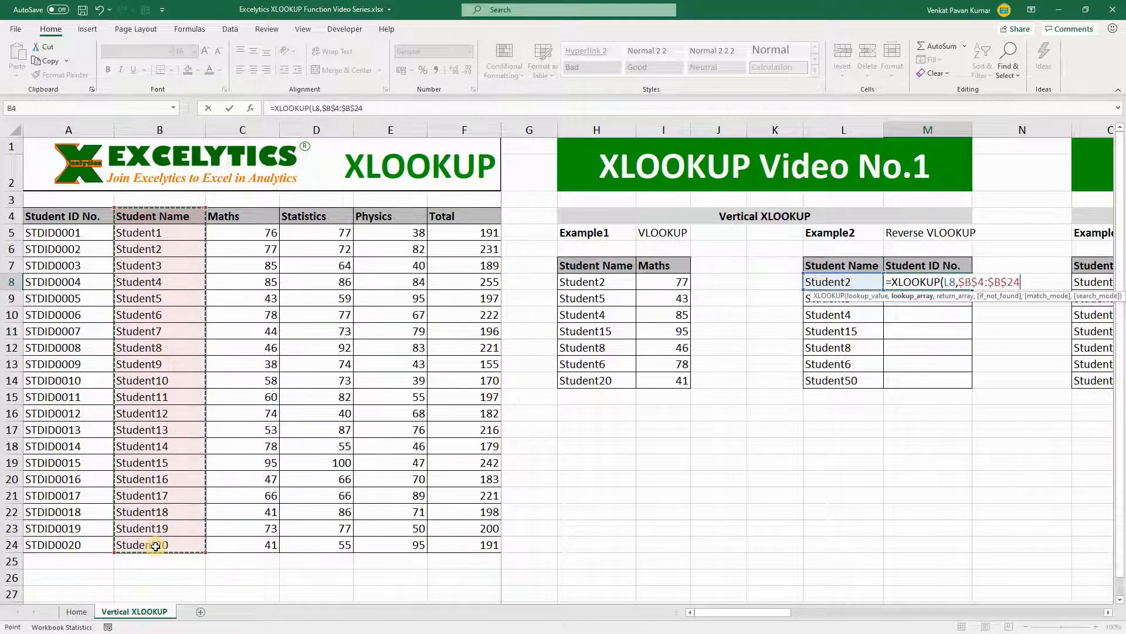
text(,)
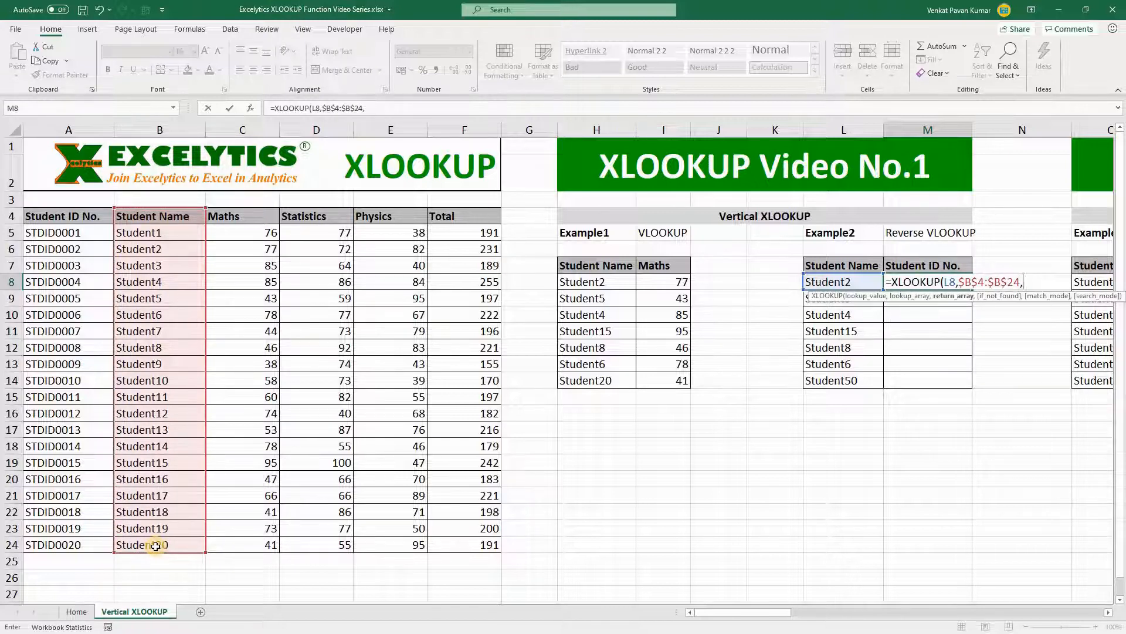
- Complete the M8 formula with $A$4:$A$24 as the return array and fill it down through M14
key(F2)
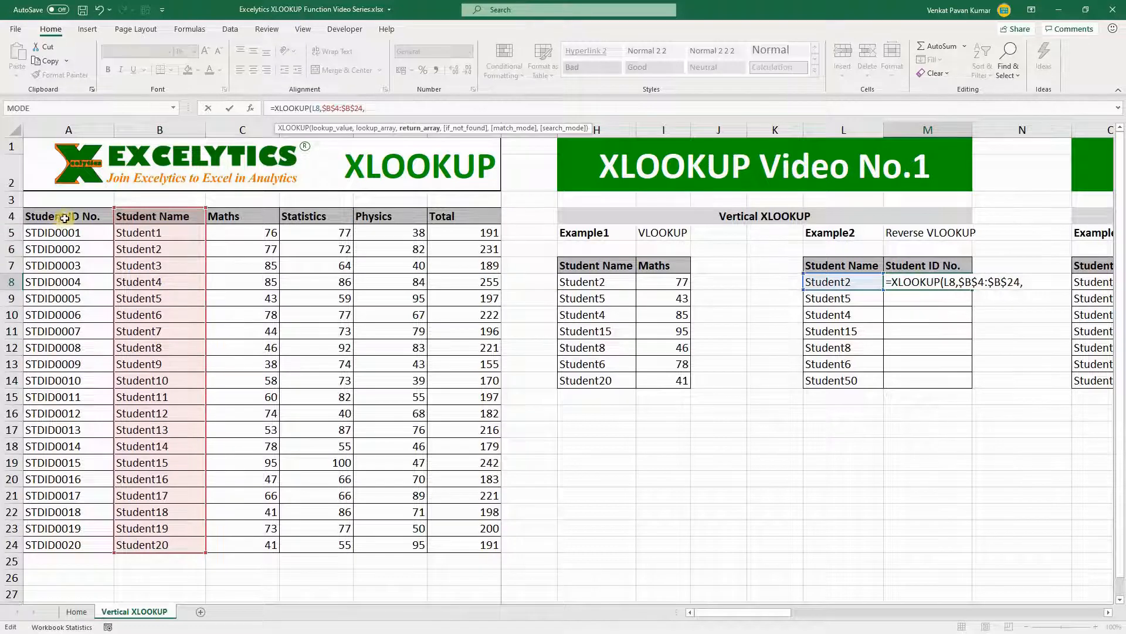
drag(65, 218, 63, 543)
key(F4)
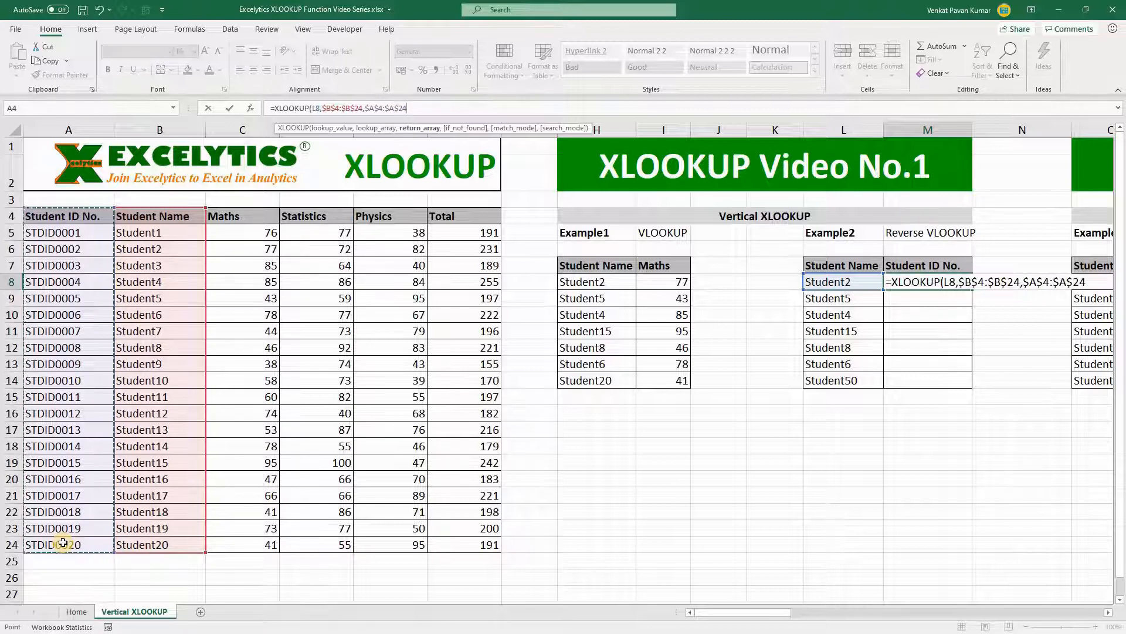
text())
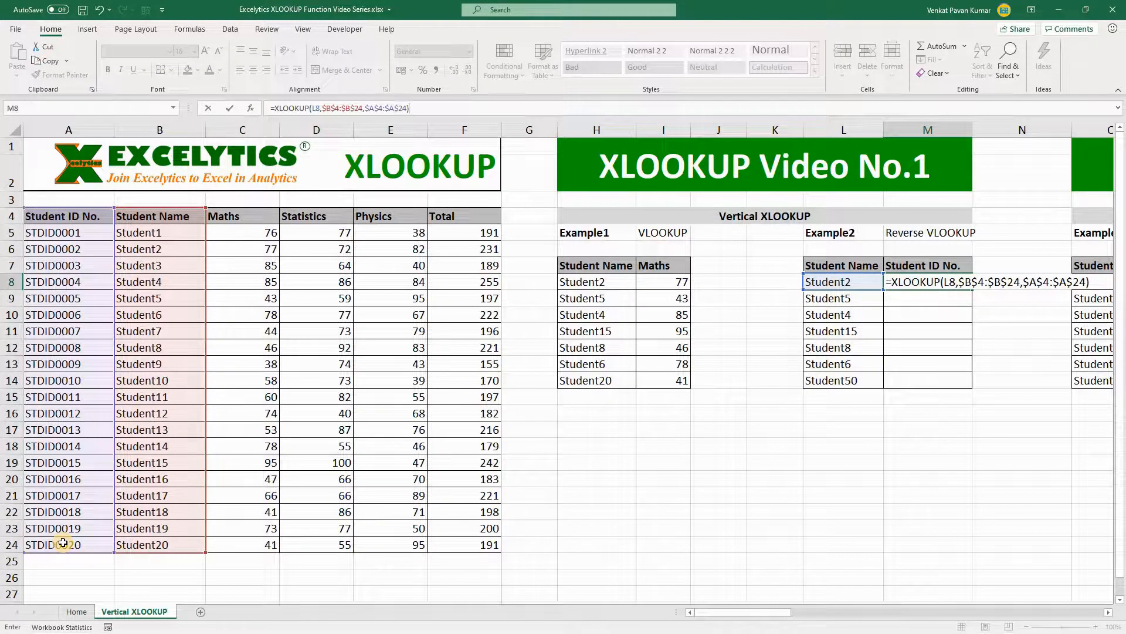
key(ctrl+Return)
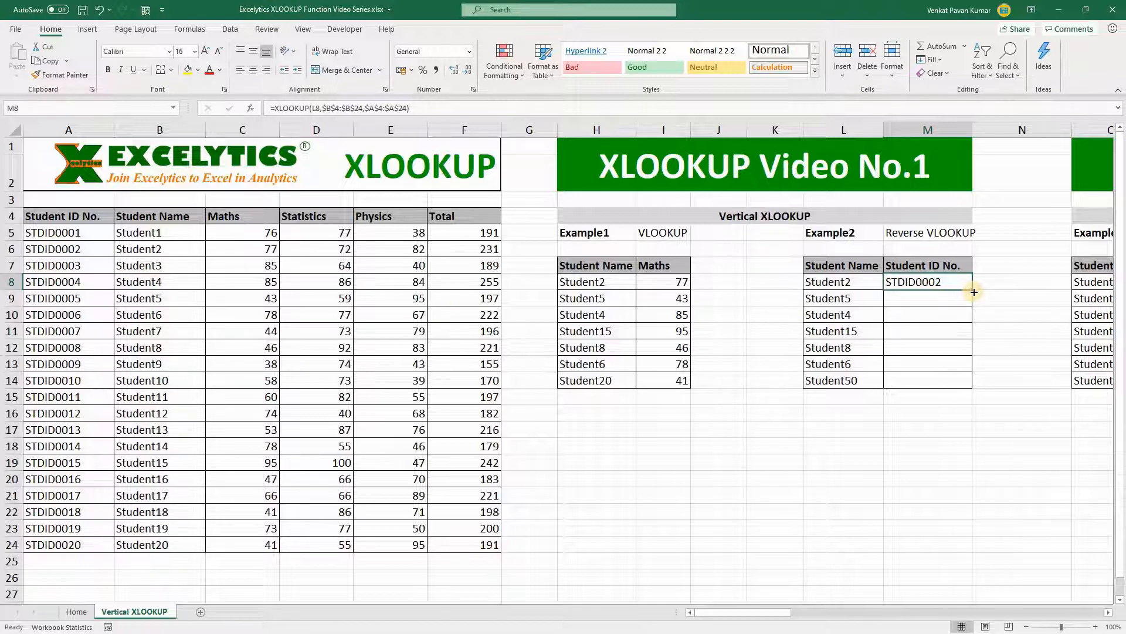
drag(974, 292, 966, 383)
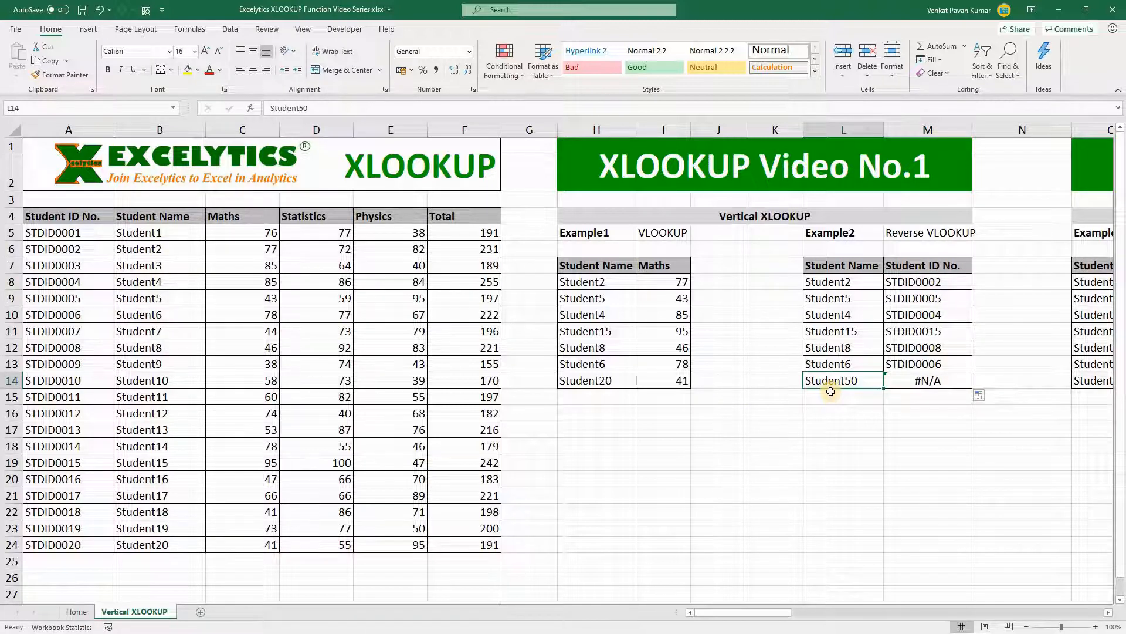
- Change the student name in L14 of the Example2 table to Student20
key(F2)
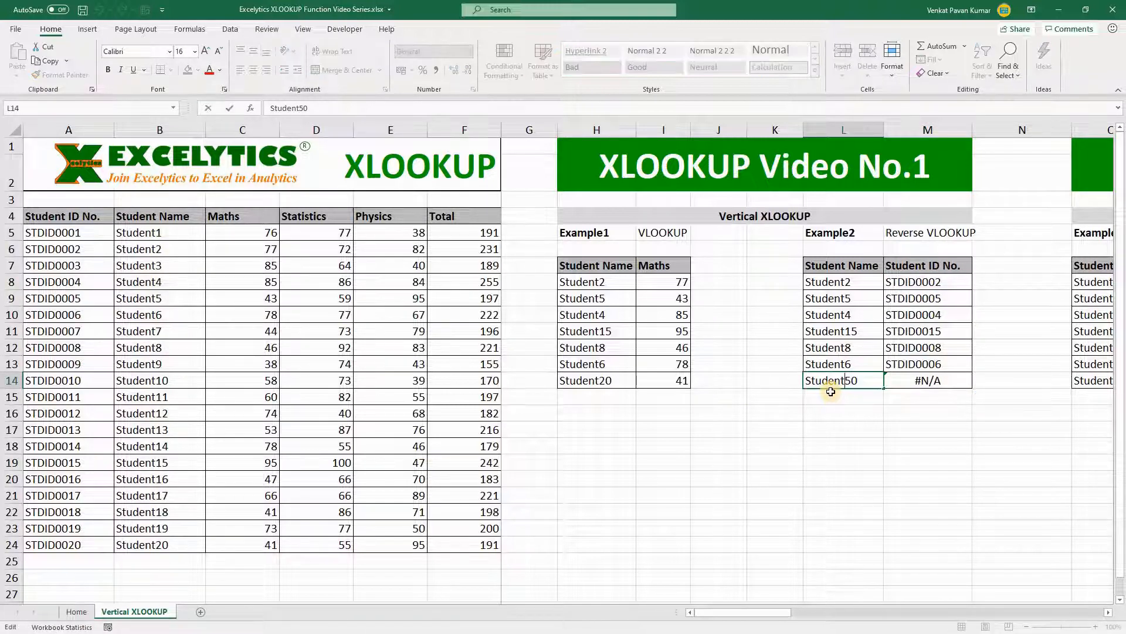
text(2)
key(Delete)
key(ctrl+Return)
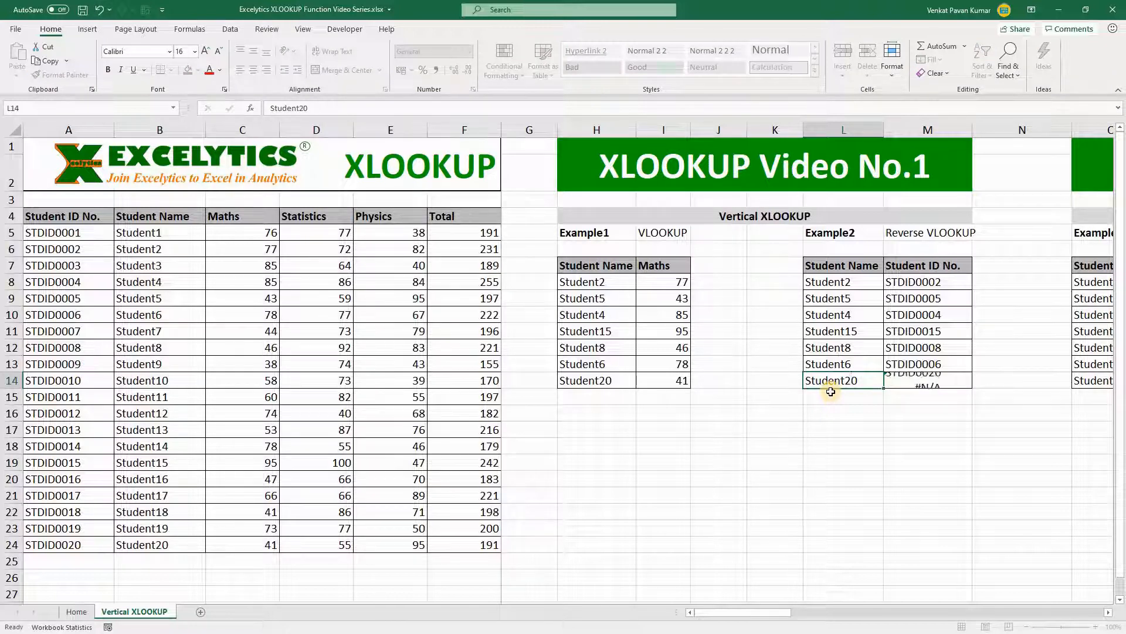